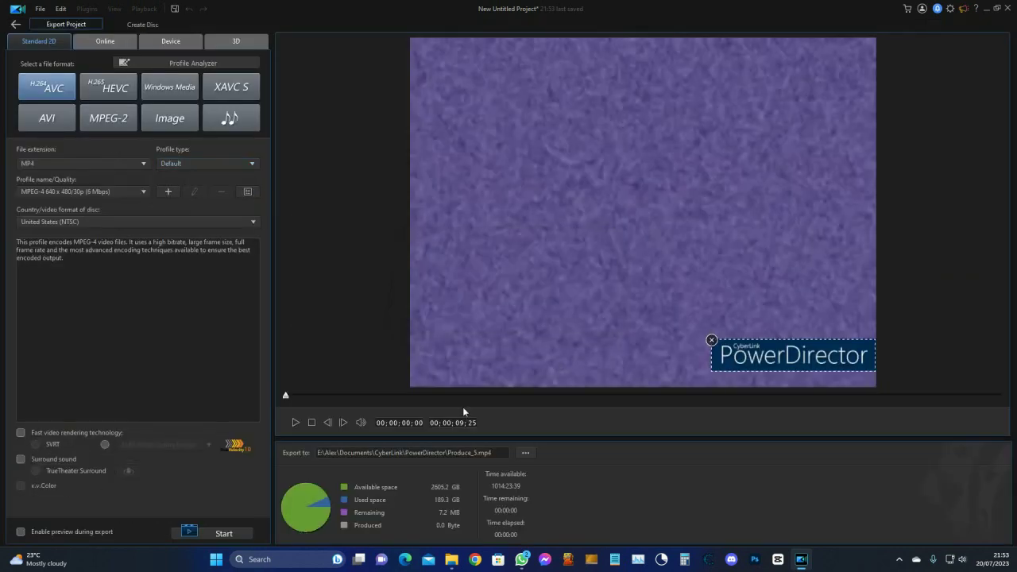
Export the project as an H.264 MP4 named "example video with watermark" and open the exported file's location.
{"action": "left_click_drag", "start_coordinate": [476, 452], "coordinate": [449, 451]}
{"action": "type", "text": "example video with water"}
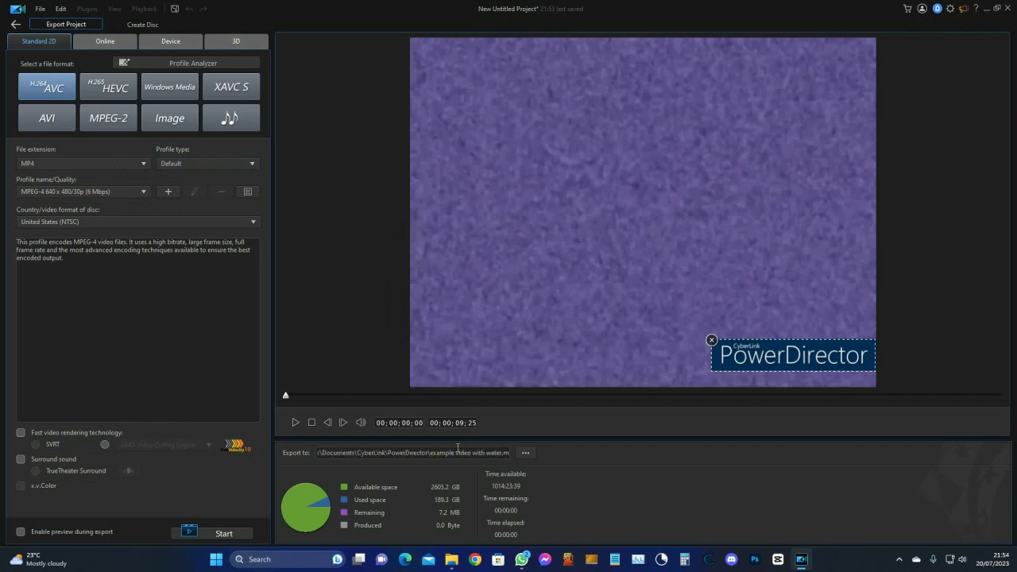
{"action": "type", "text": "mark"}
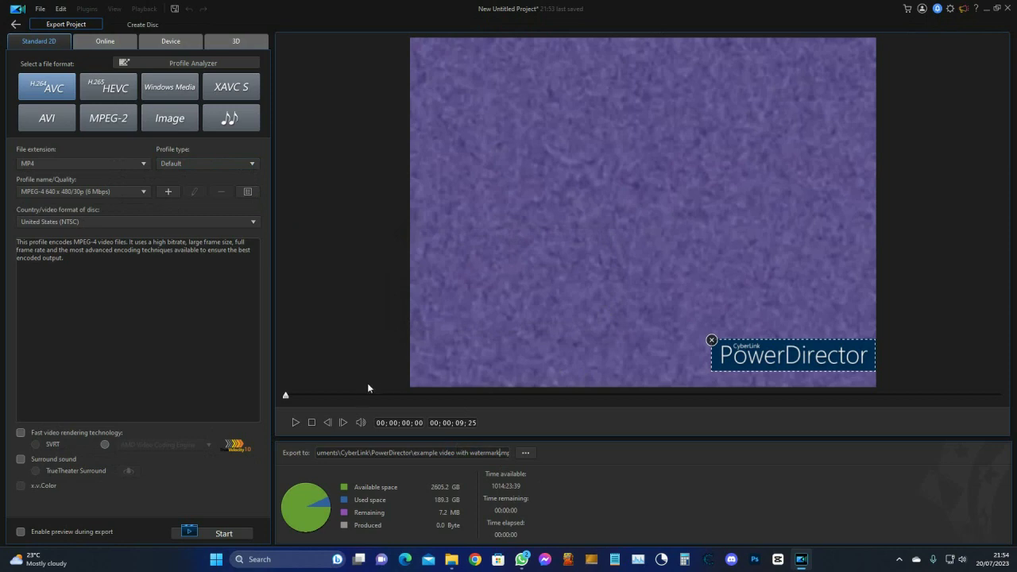
{"action": "left_click", "coordinate": [361, 397]}
{"action": "left_click", "coordinate": [386, 396]}
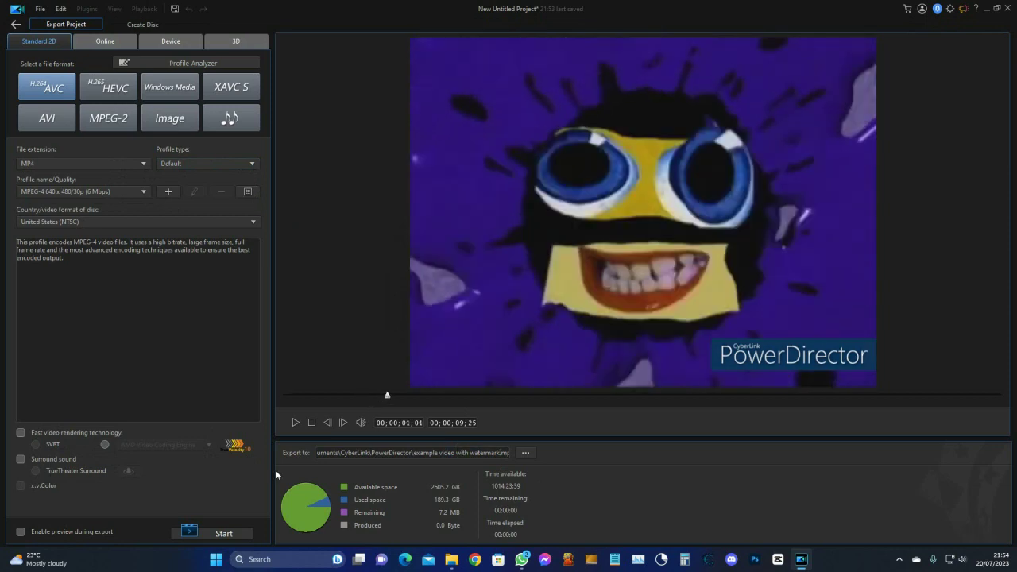
{"action": "left_click", "coordinate": [225, 534]}
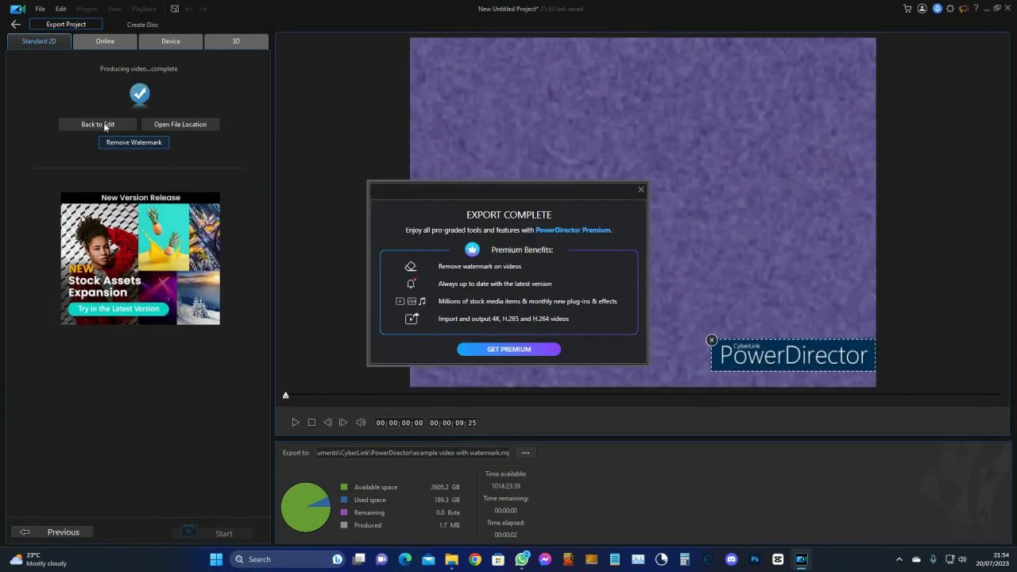
{"action": "left_click", "coordinate": [640, 193]}
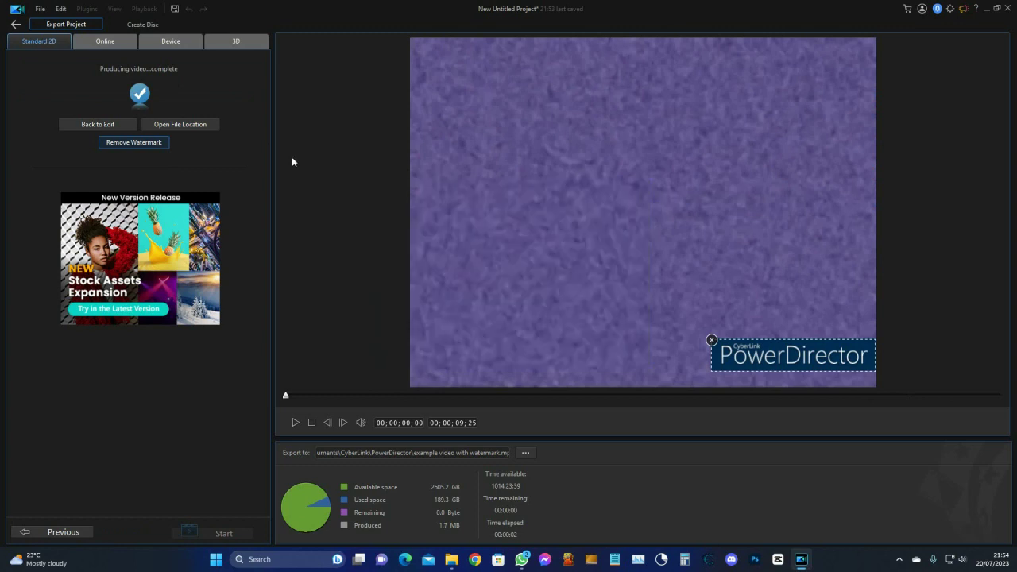
{"action": "left_click", "coordinate": [202, 127]}
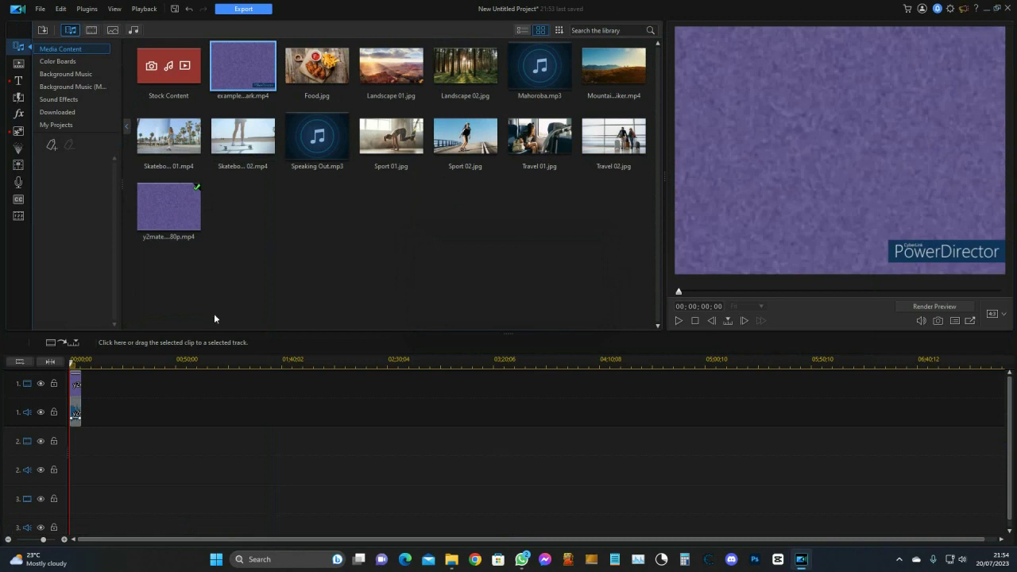
Flip the timeline's video clip horizontally in the PiP Designer, preview it and apply the change.
{"action": "left_click", "coordinate": [77, 387]}
{"action": "left_click", "coordinate": [77, 387]}
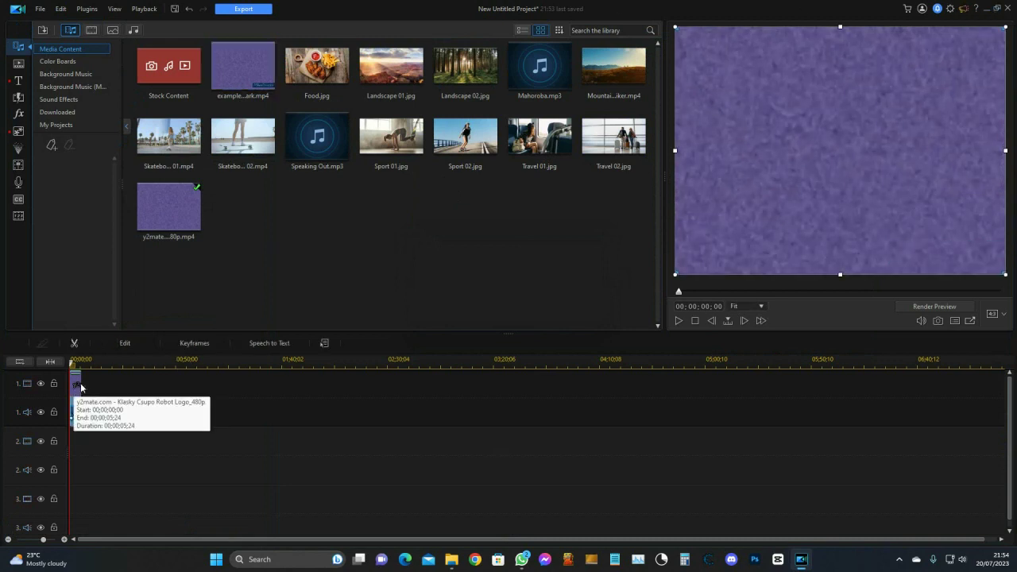
{"action": "right_click", "coordinate": [77, 387]}
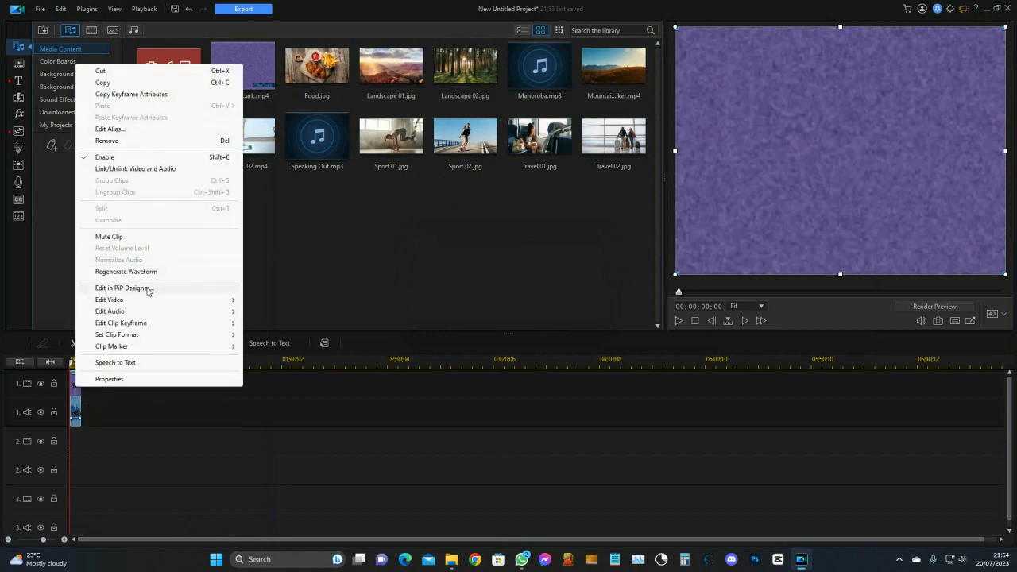
{"action": "left_click", "coordinate": [148, 289]}
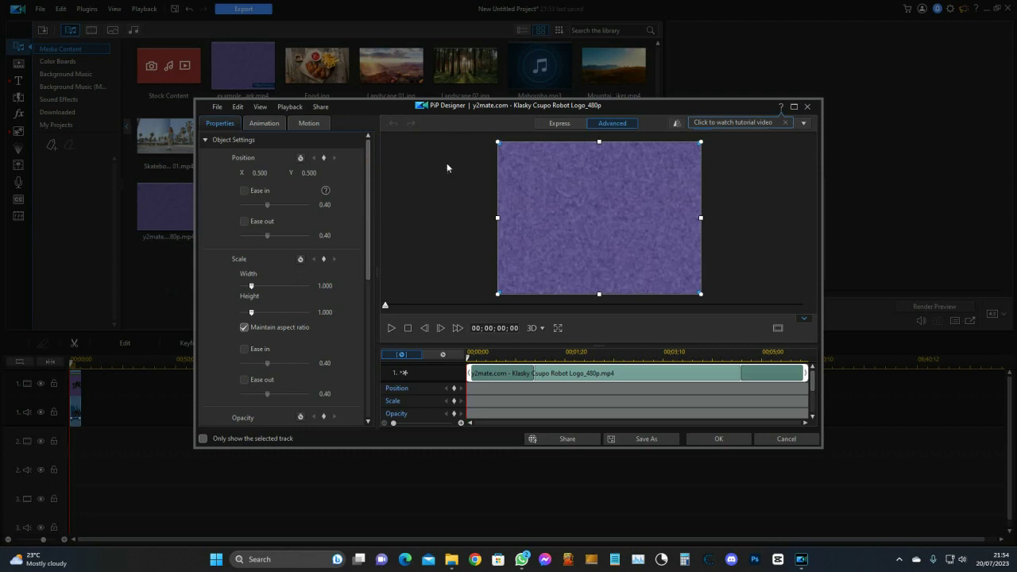
{"action": "left_click", "coordinate": [677, 124]}
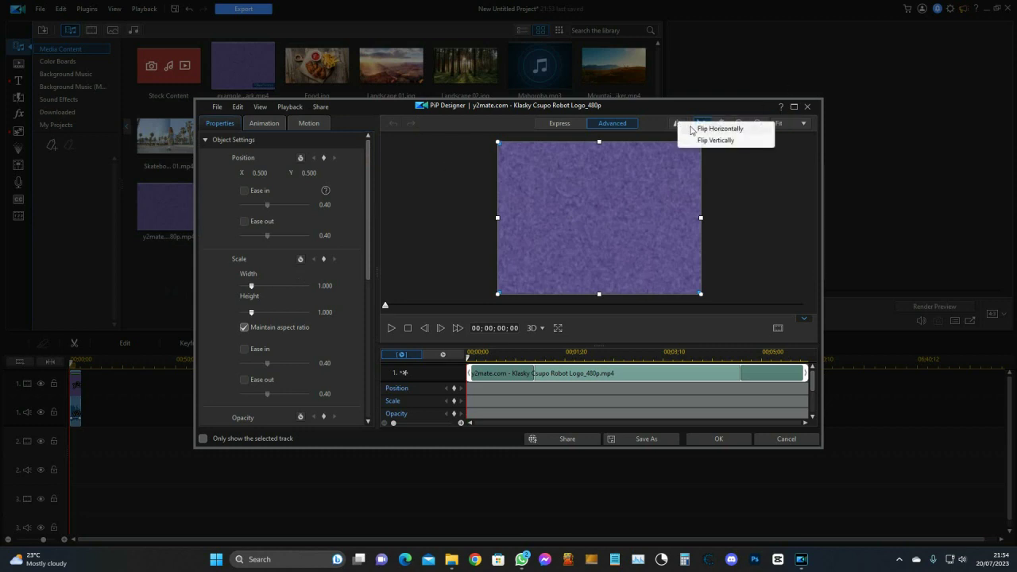
{"action": "left_click", "coordinate": [691, 129]}
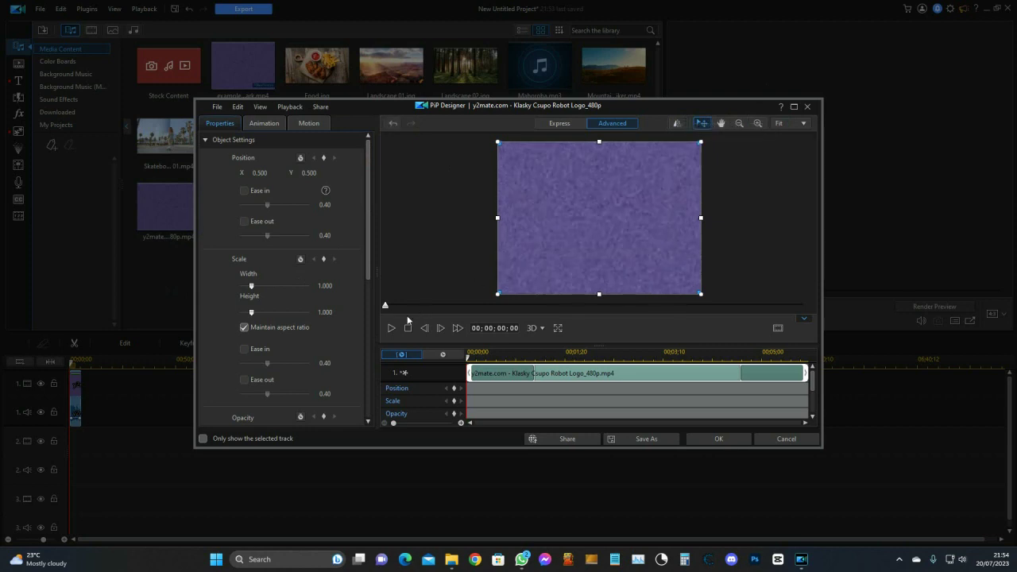
{"action": "left_click_drag", "start_coordinate": [410, 307], "coordinate": [552, 311]}
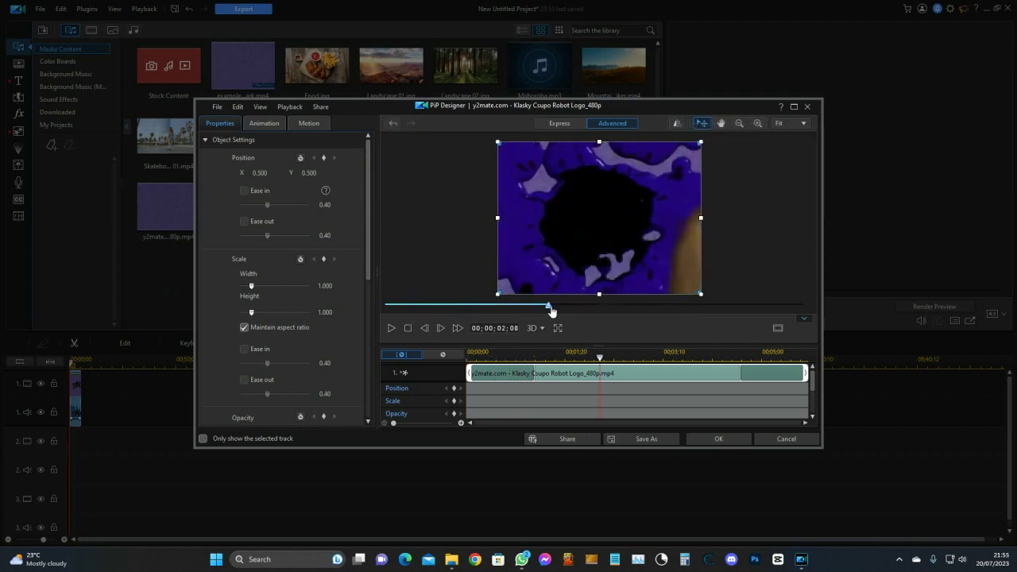
{"action": "left_click", "coordinate": [719, 440]}
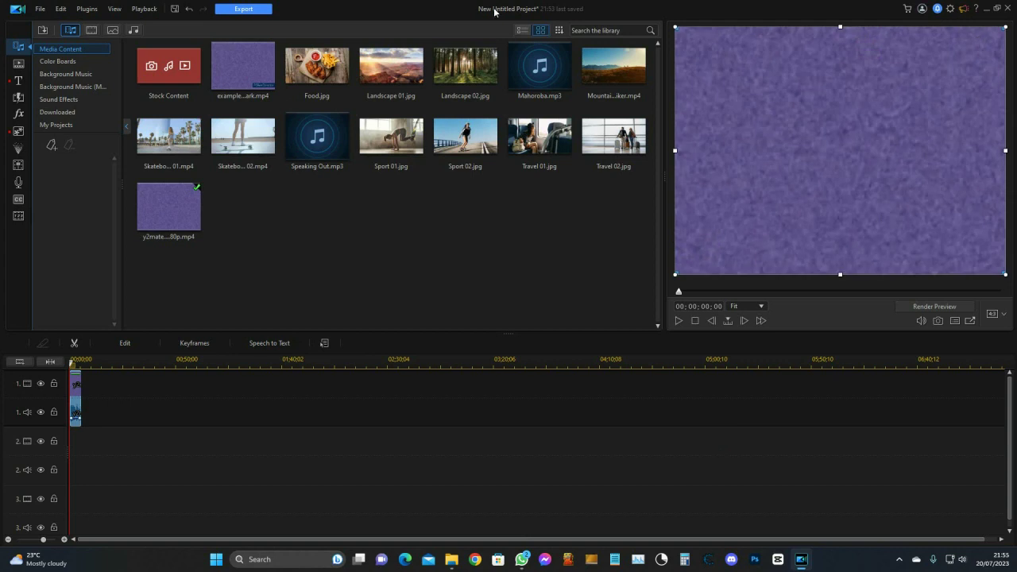
Export the mirrored project as an H.264 MP4 named "example video with watermark flipped" after previewing some frames.
{"action": "left_click", "coordinate": [228, 10]}
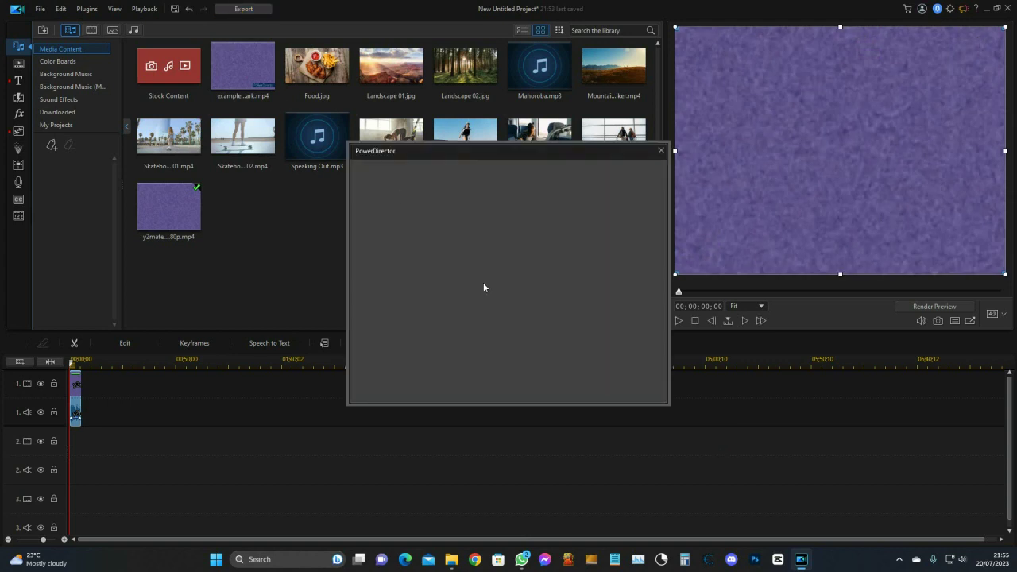
{"action": "left_click", "coordinate": [506, 363]}
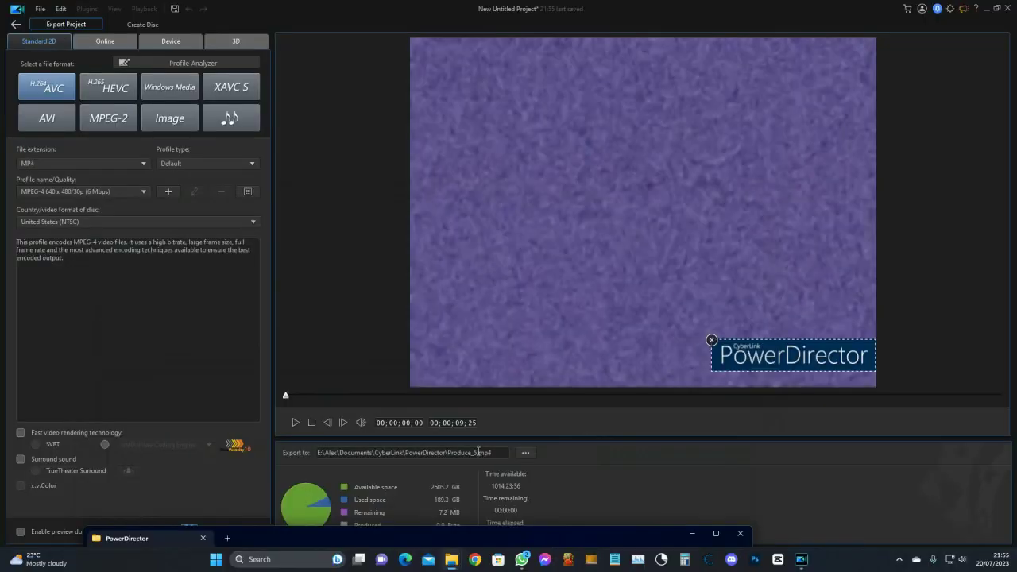
{"action": "left_click_drag", "start_coordinate": [478, 452], "coordinate": [445, 453]}
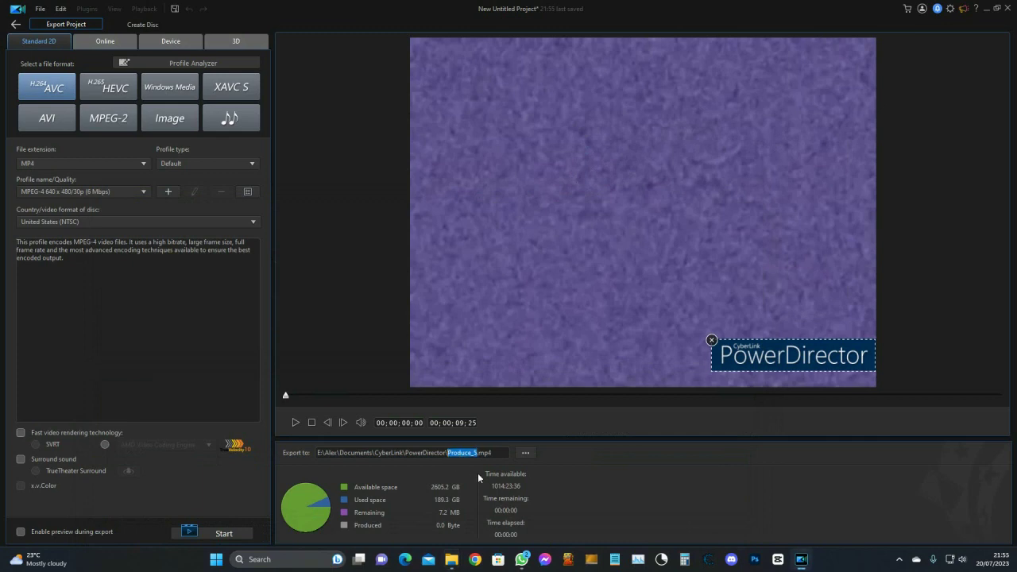
{"action": "type", "text": "example video with watermark"}
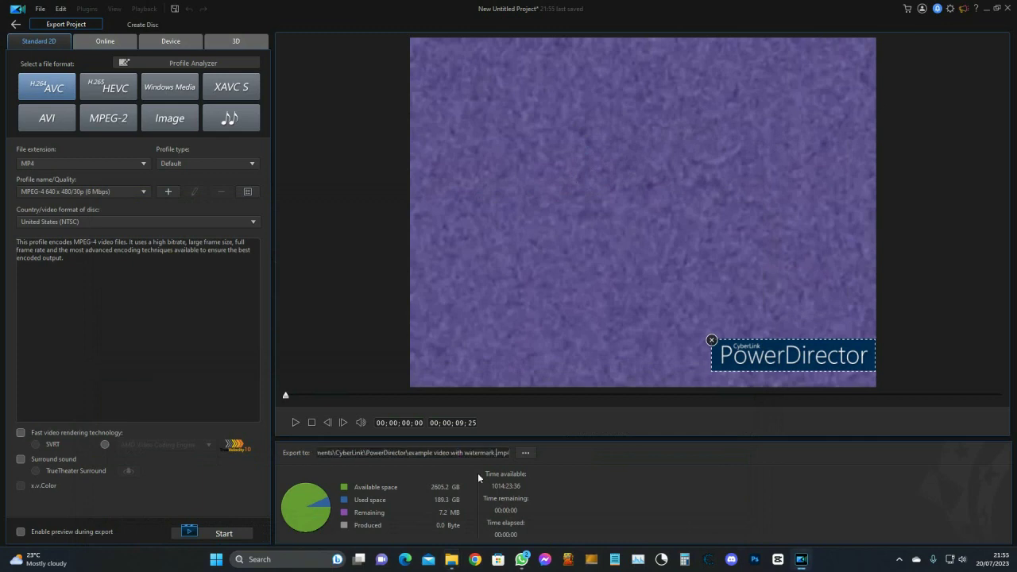
{"action": "type", "text": "flipped"}
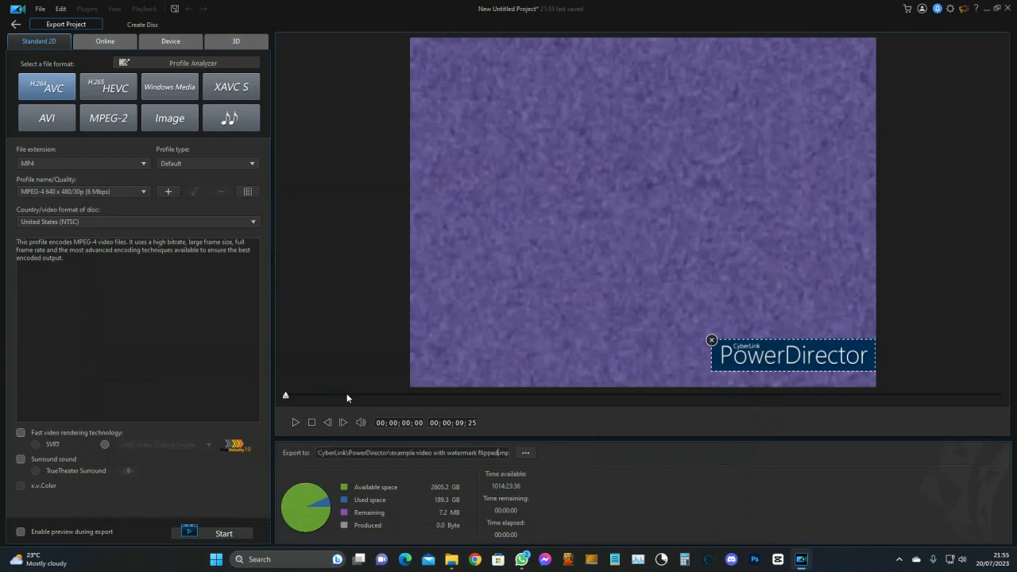
{"action": "left_click", "coordinate": [346, 396]}
{"action": "left_click", "coordinate": [404, 397]}
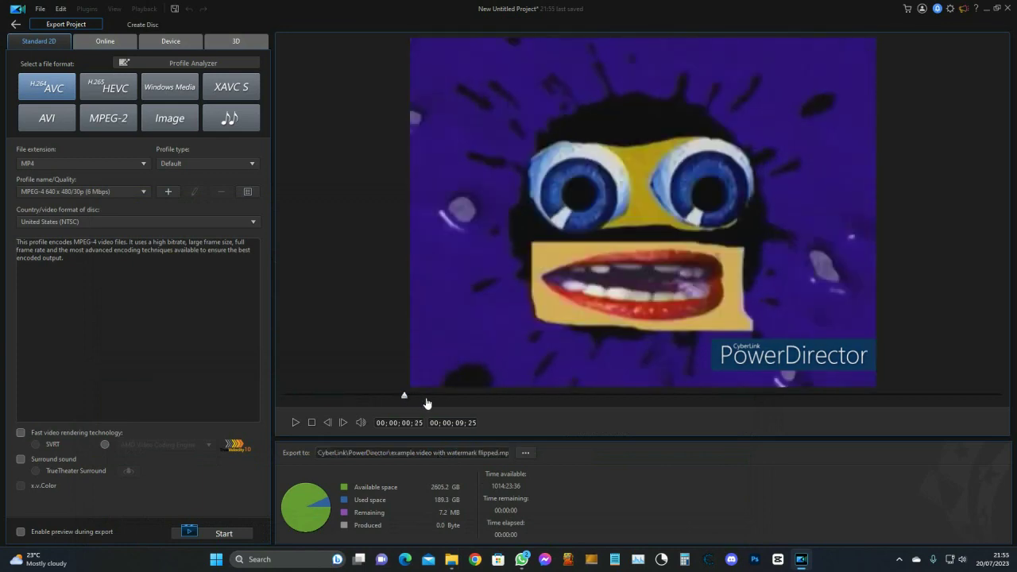
{"action": "left_click_drag", "start_coordinate": [425, 398], "coordinate": [435, 397]}
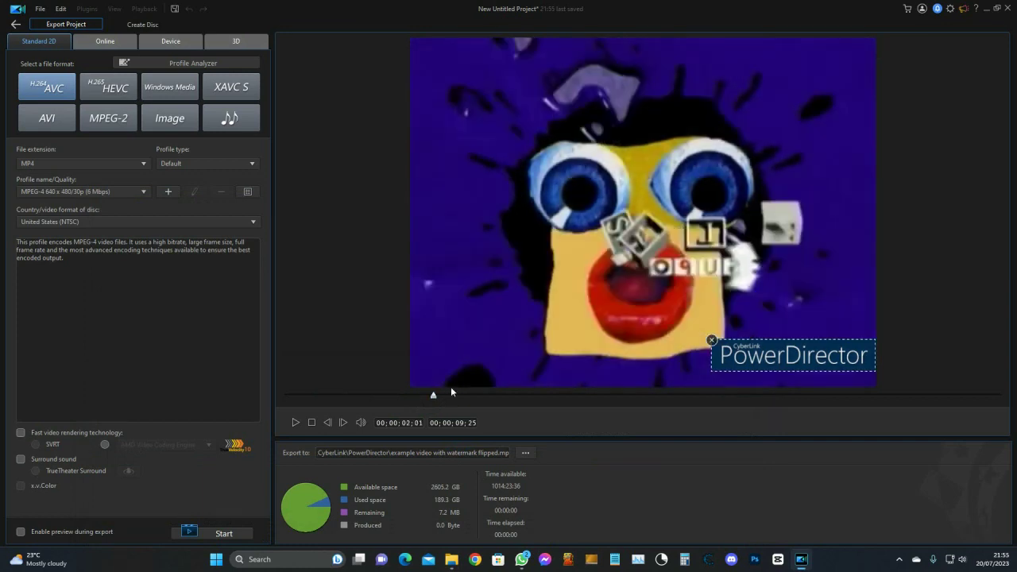
{"action": "left_click", "coordinate": [215, 533]}
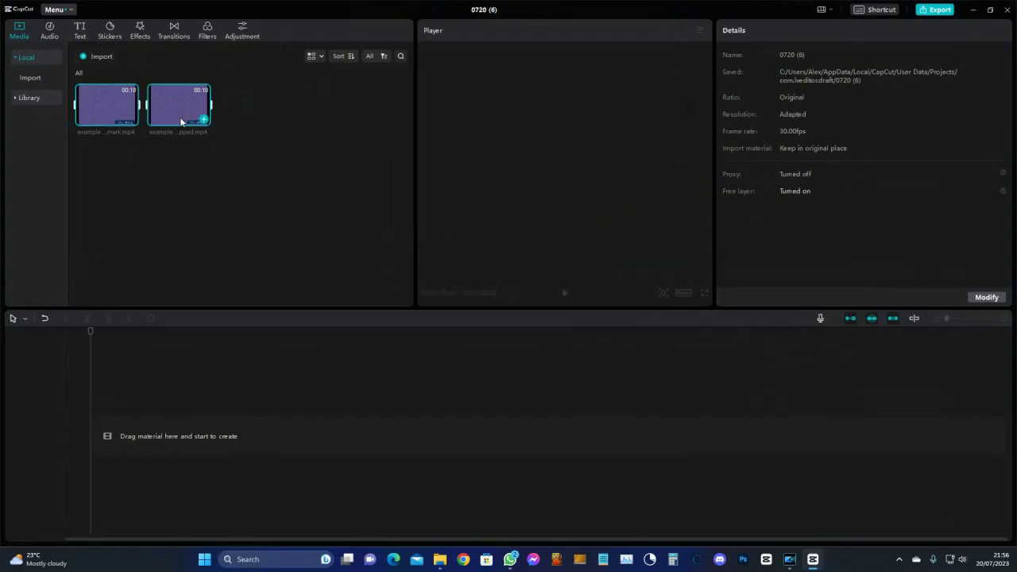
In CapCut, place "example video with watermark" on the main track and stack the flipped version directly above it.
{"action": "left_click_drag", "start_coordinate": [181, 122], "coordinate": [98, 436]}
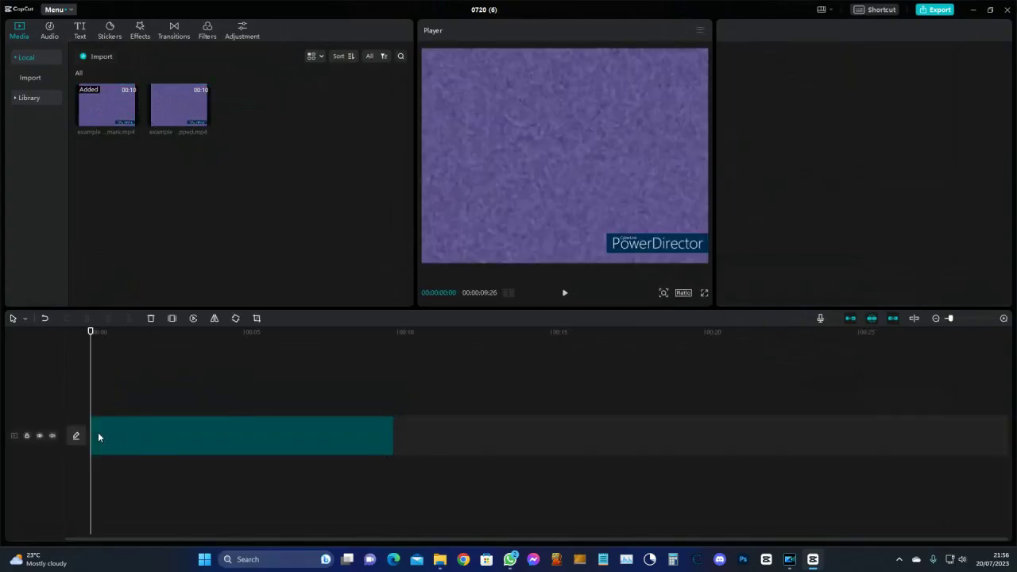
{"action": "left_click_drag", "start_coordinate": [178, 116], "coordinate": [113, 400]}
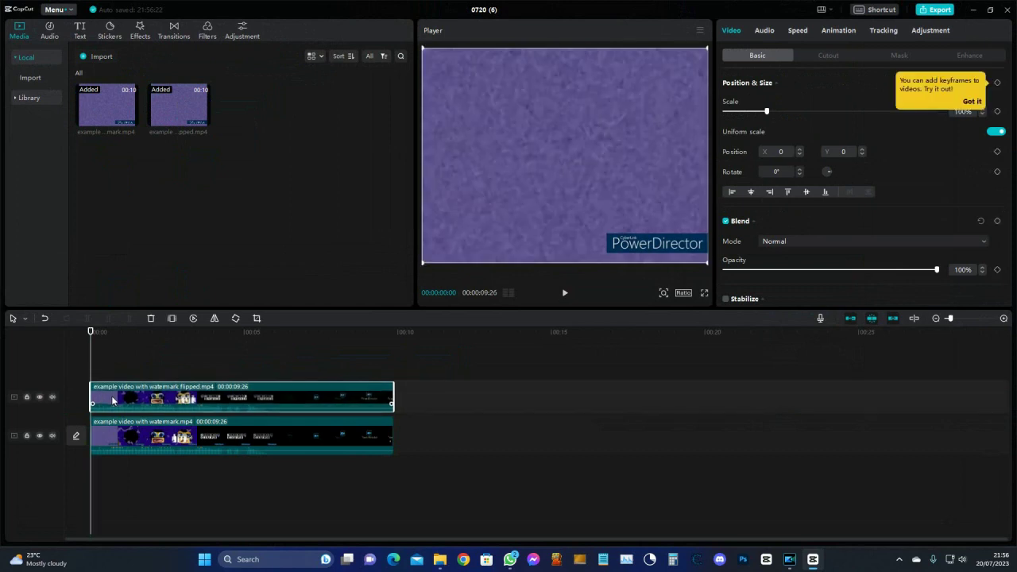
{"action": "left_click", "coordinate": [126, 438]}
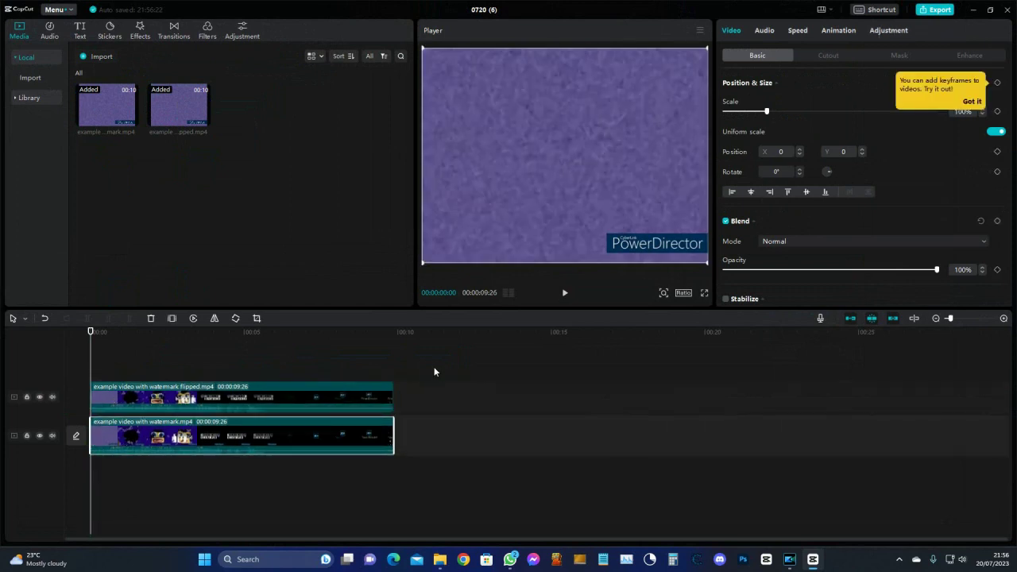
Mirror the flipped clip on the upper track, using a frame that shows the logo text as reference.
{"action": "left_click", "coordinate": [287, 397]}
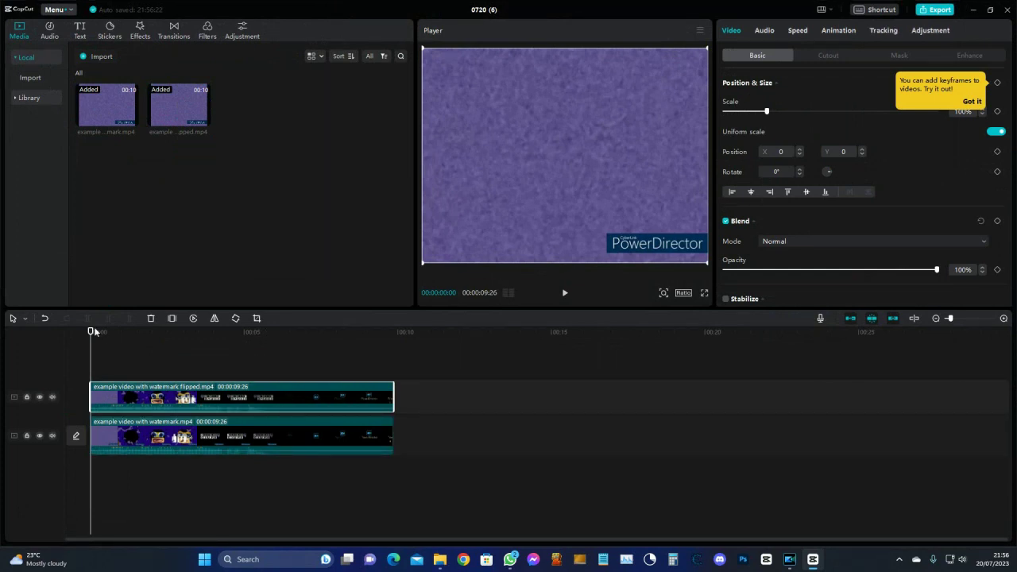
{"action": "left_click_drag", "start_coordinate": [94, 332], "coordinate": [207, 335]}
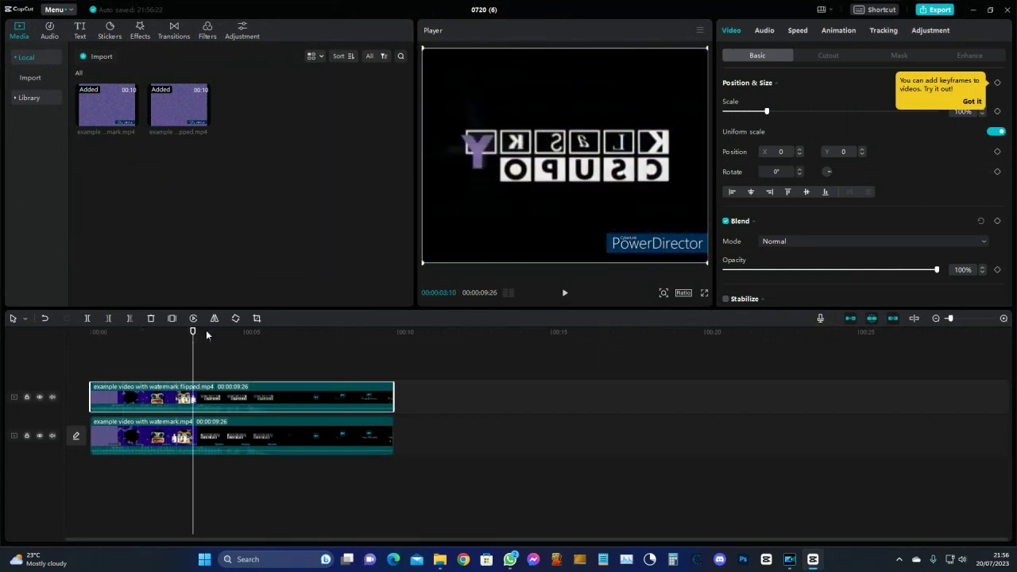
{"action": "left_click", "coordinate": [213, 317]}
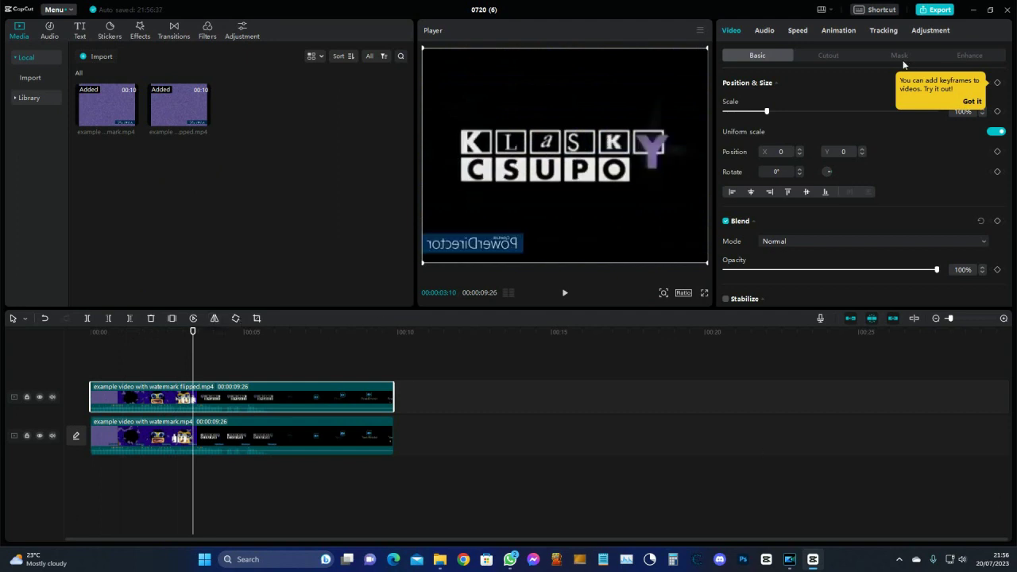
Apply a Split mask to the upper clip and rotate it to 90°.
{"action": "left_click", "coordinate": [919, 58]}
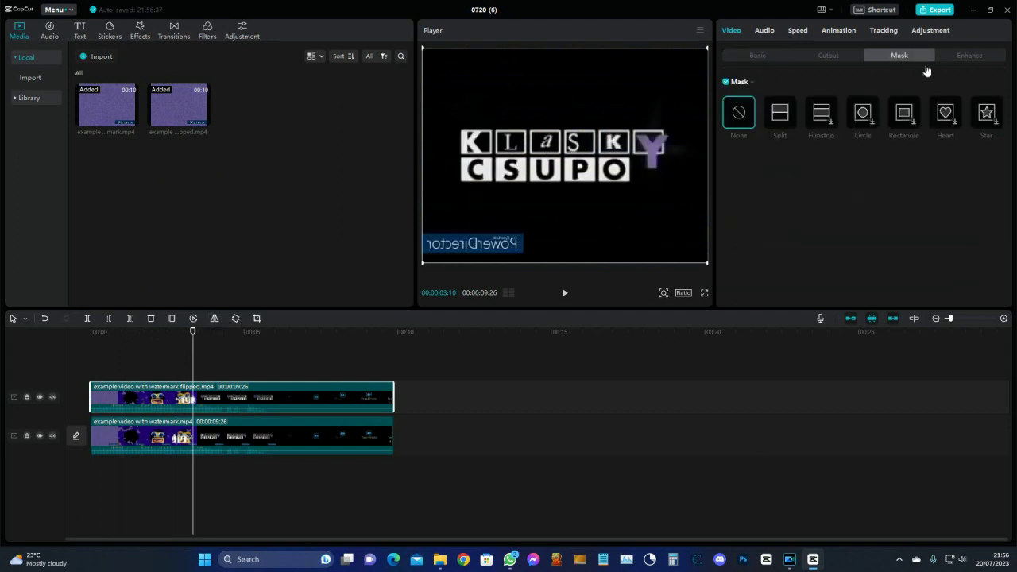
{"action": "left_click", "coordinate": [783, 116]}
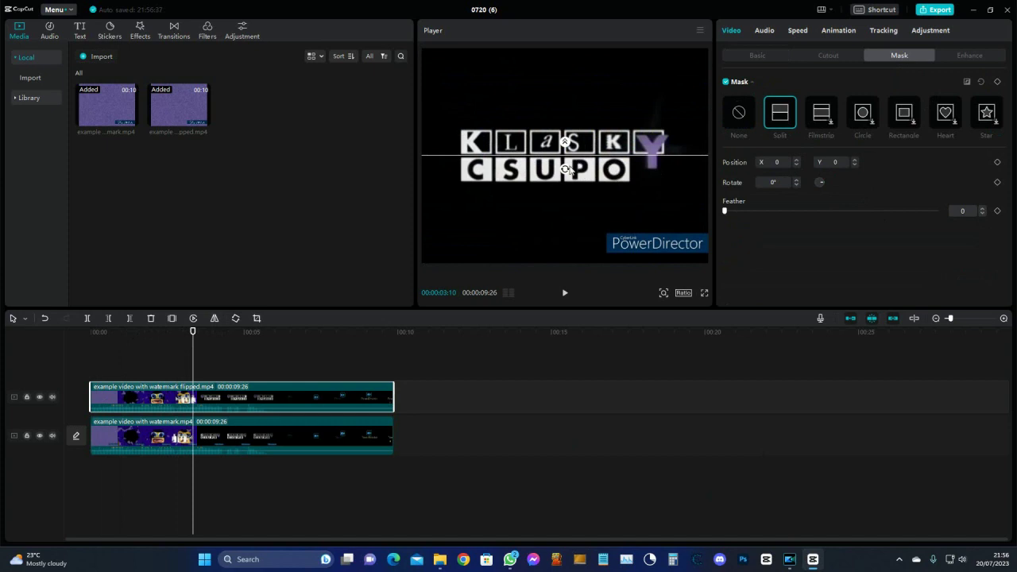
{"action": "left_click_drag", "start_coordinate": [566, 169], "coordinate": [537, 158]}
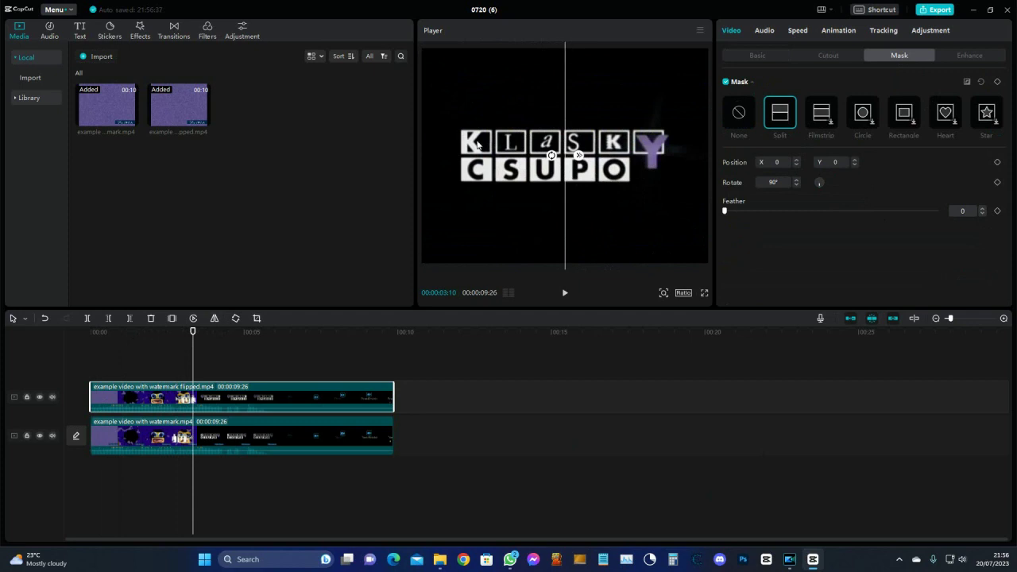
Export the composite as a 1080P mp4 titled "example of removed watermark" and open its output folder.
{"action": "left_click", "coordinate": [940, 9]}
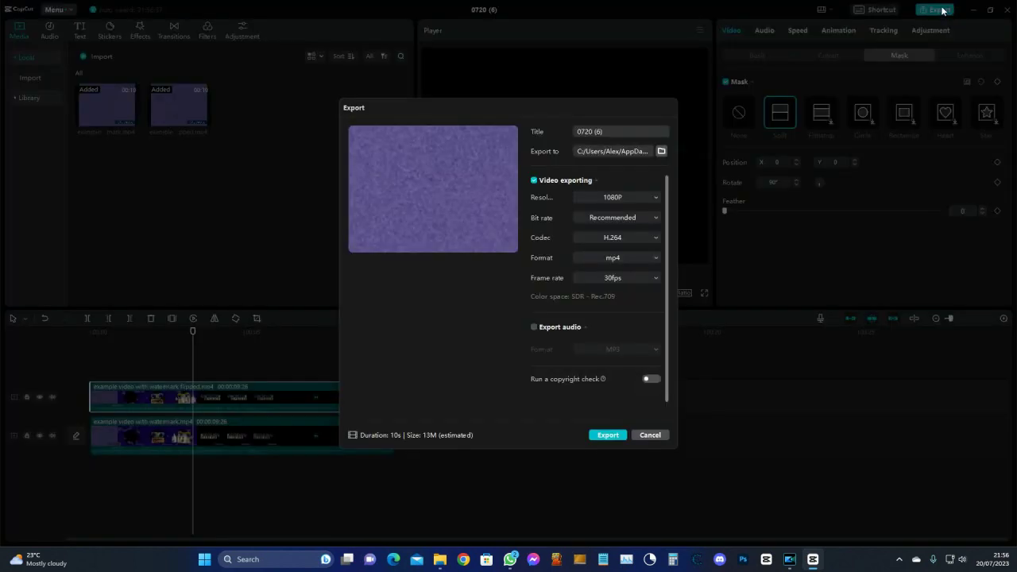
{"action": "left_click", "coordinate": [603, 133]}
{"action": "type", "text": "exam"}
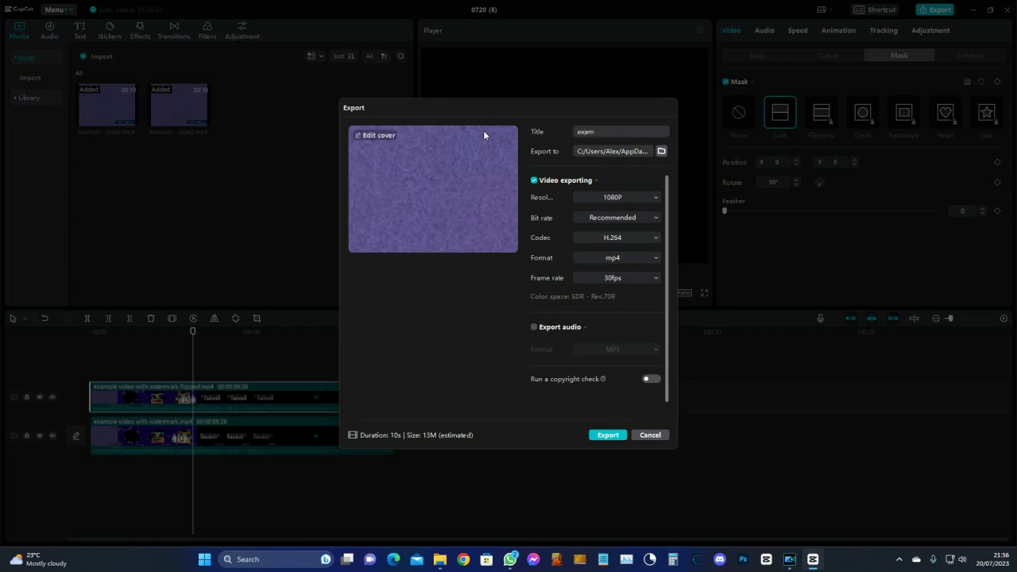
{"action": "type", "text": "ple of removed water"}
{"action": "type", "text": "mark"}
{"action": "left_click", "coordinate": [601, 436]}
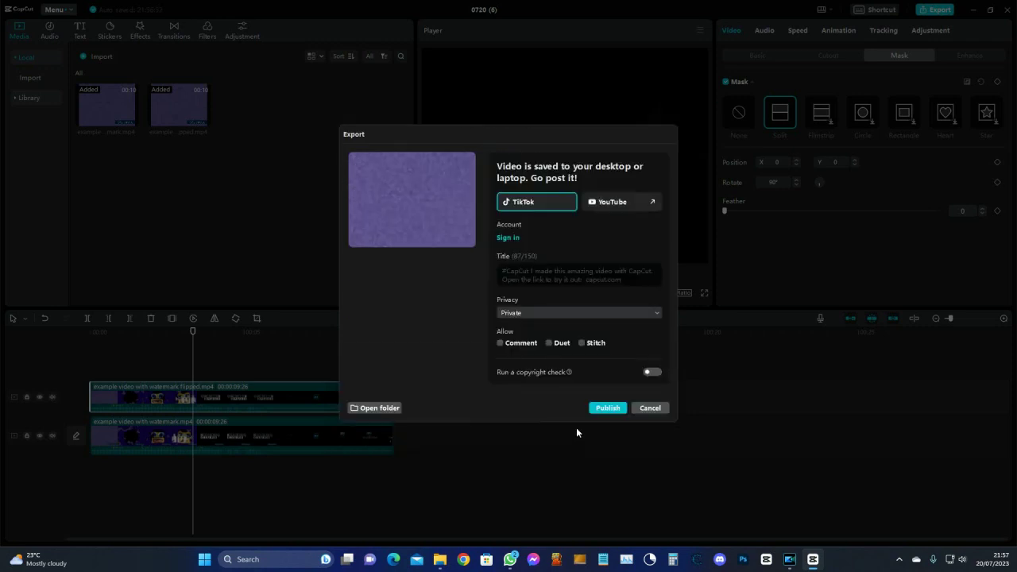
{"action": "left_click", "coordinate": [378, 408]}
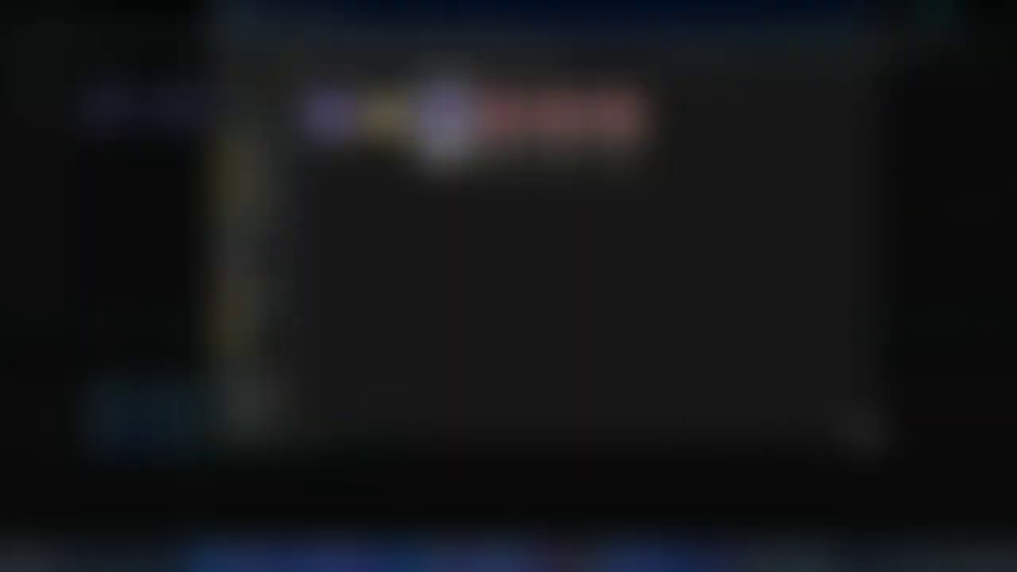